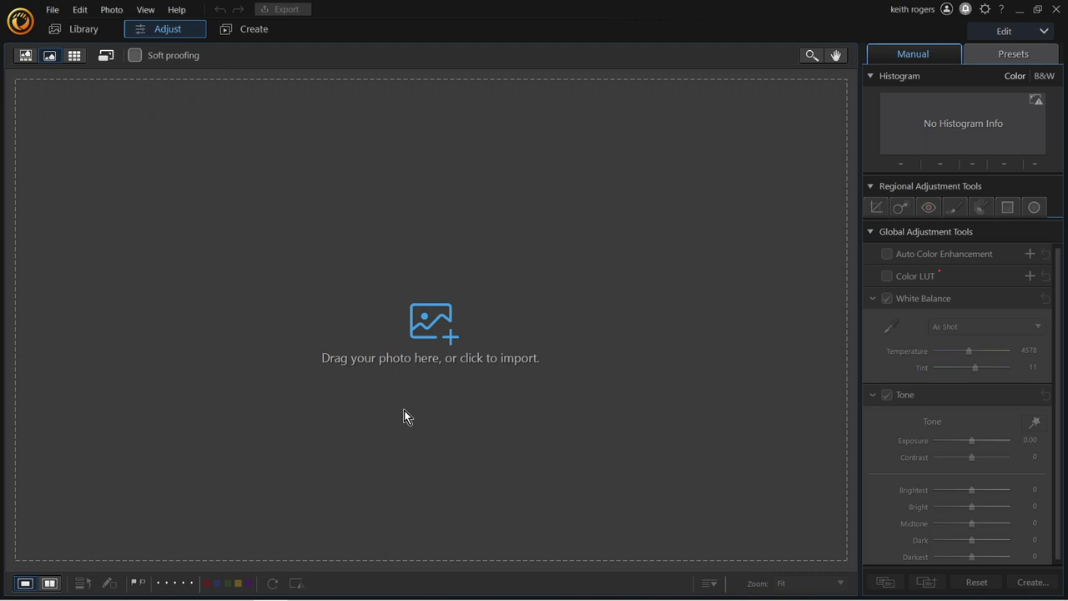
- Import photo P1036593 into the Adjust workspace and bring up the editing-mode choices
{"action": "left_click", "coordinate": [434, 325]}
{"action": "left_click", "coordinate": [663, 300]}
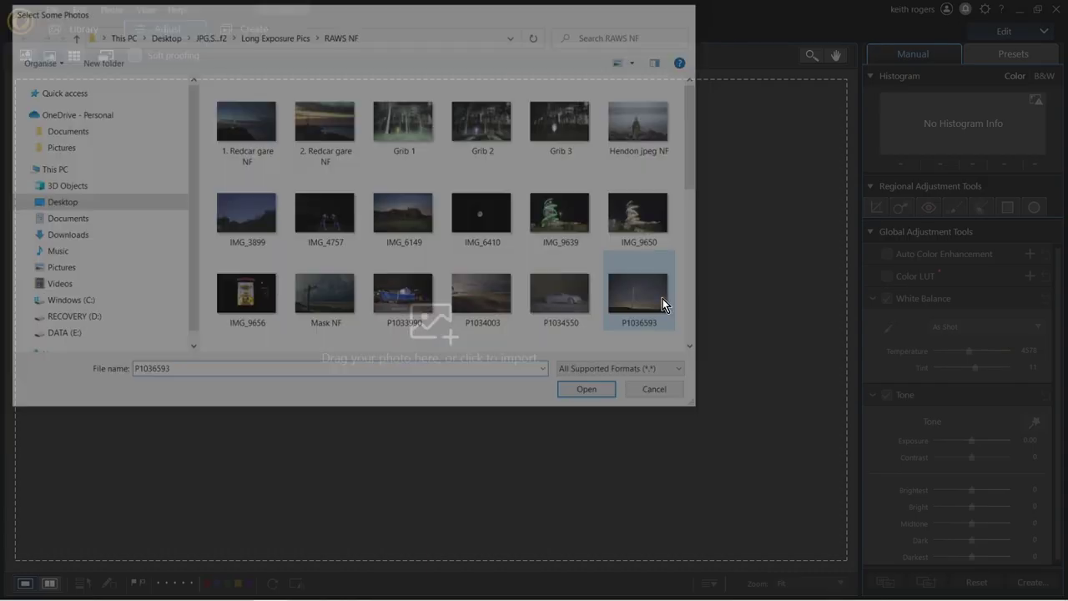
{"action": "double_click", "coordinate": [663, 299]}
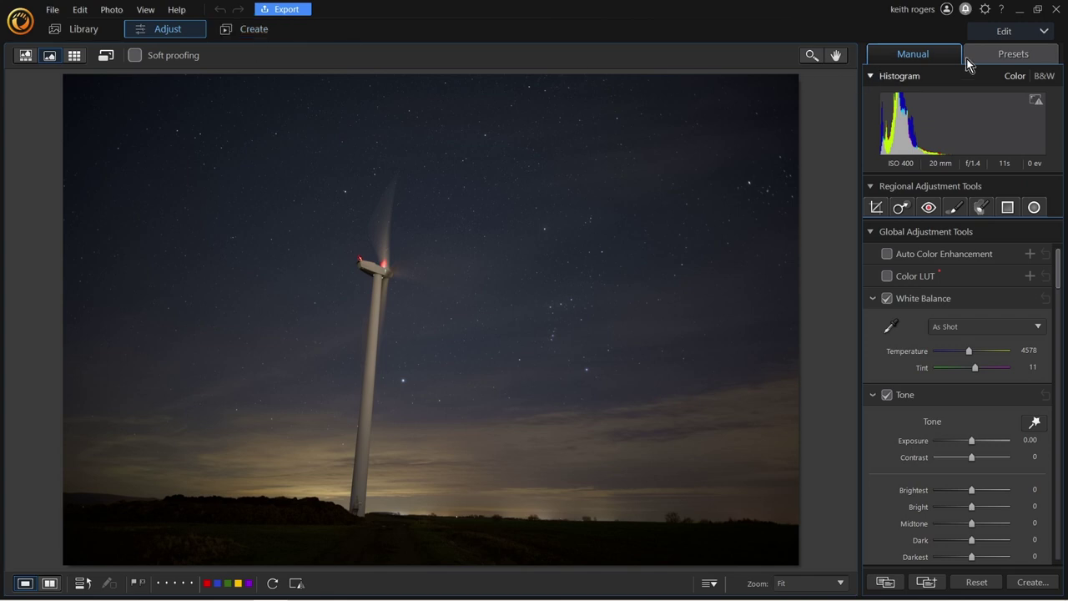
{"action": "left_click", "coordinate": [1014, 33]}
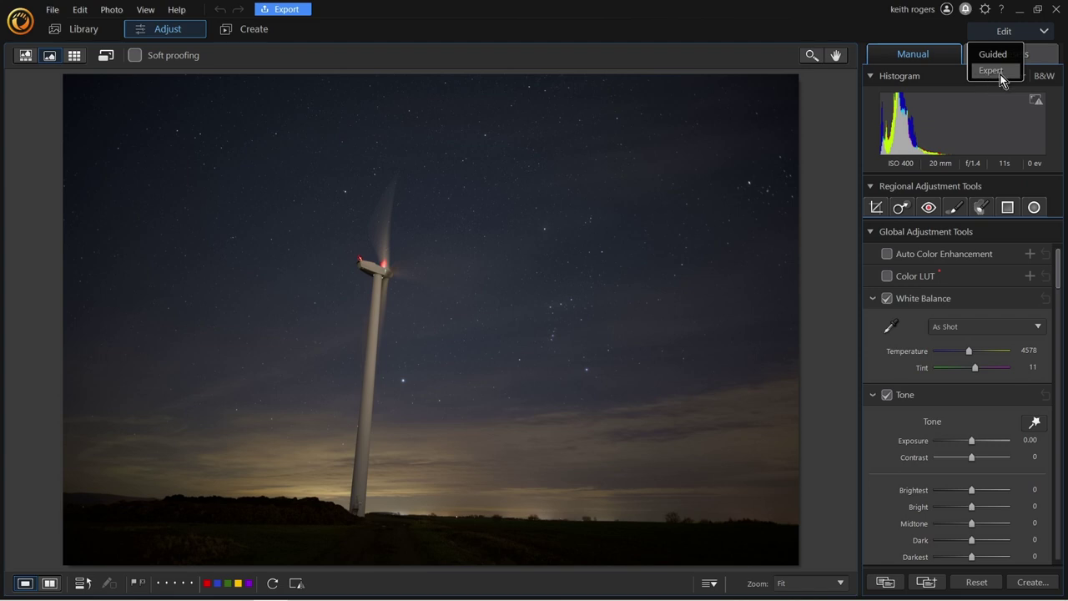
- Switch to Guided editing mode and browse its list of effect categories
{"action": "left_click", "coordinate": [1000, 55]}
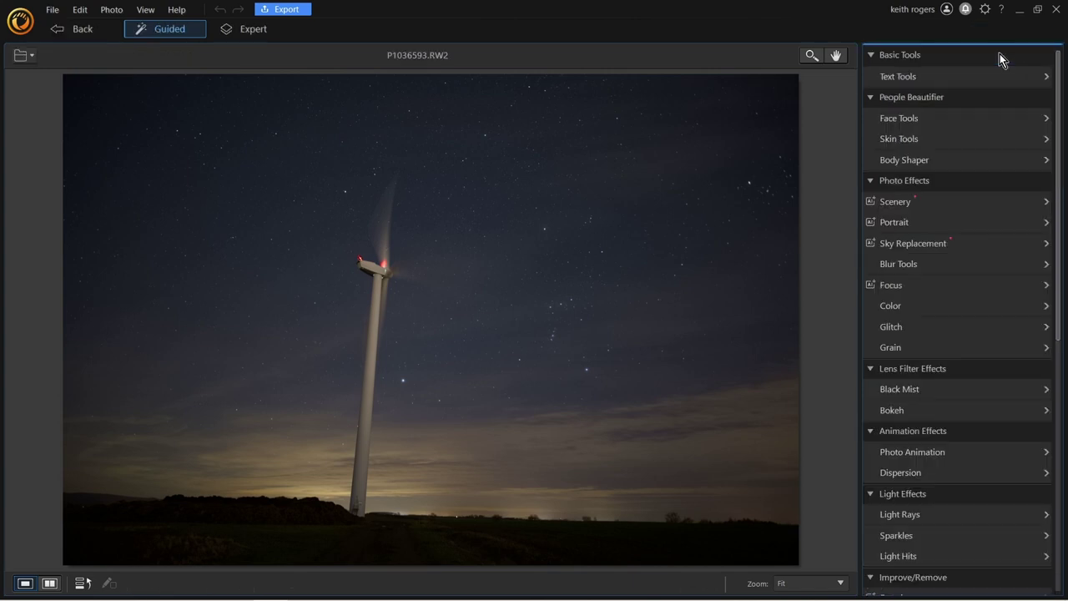
{"action": "scroll", "coordinate": [961, 494], "scroll_direction": "down", "scroll_amount": 5}
{"action": "scroll", "coordinate": [960, 494], "scroll_direction": "down", "scroll_amount": 1}
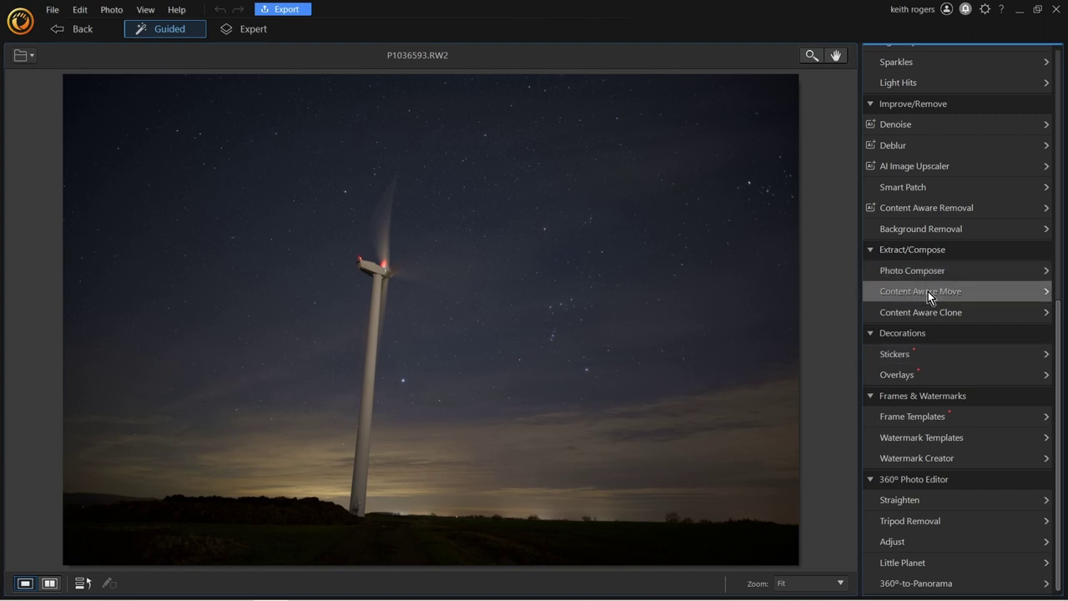
{"action": "scroll", "coordinate": [928, 292], "scroll_direction": "up", "scroll_amount": 5}
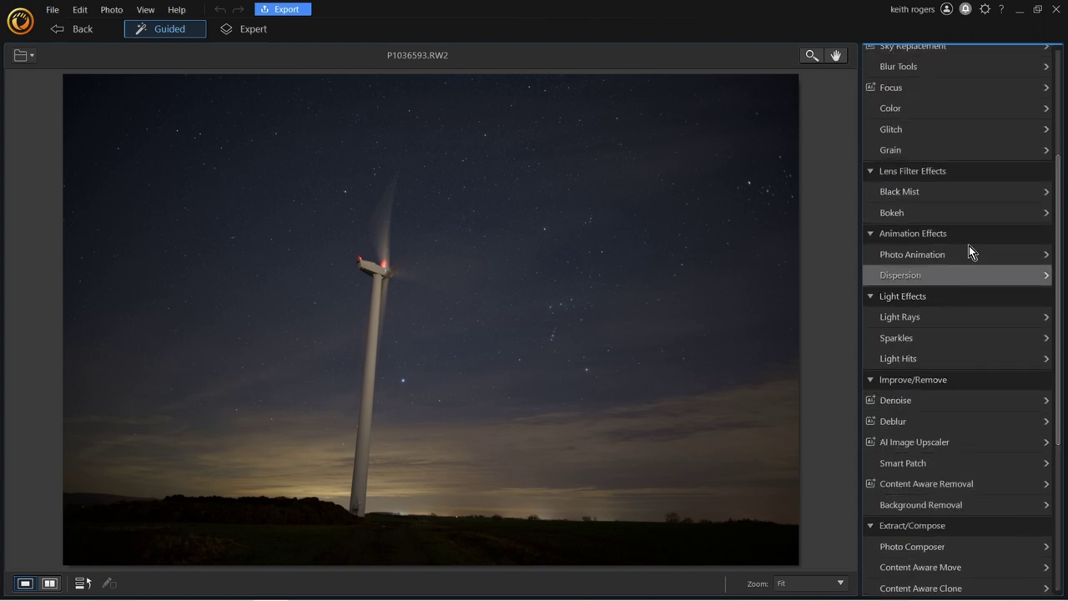
{"action": "scroll", "coordinate": [955, 401], "scroll_direction": "down", "scroll_amount": 3}
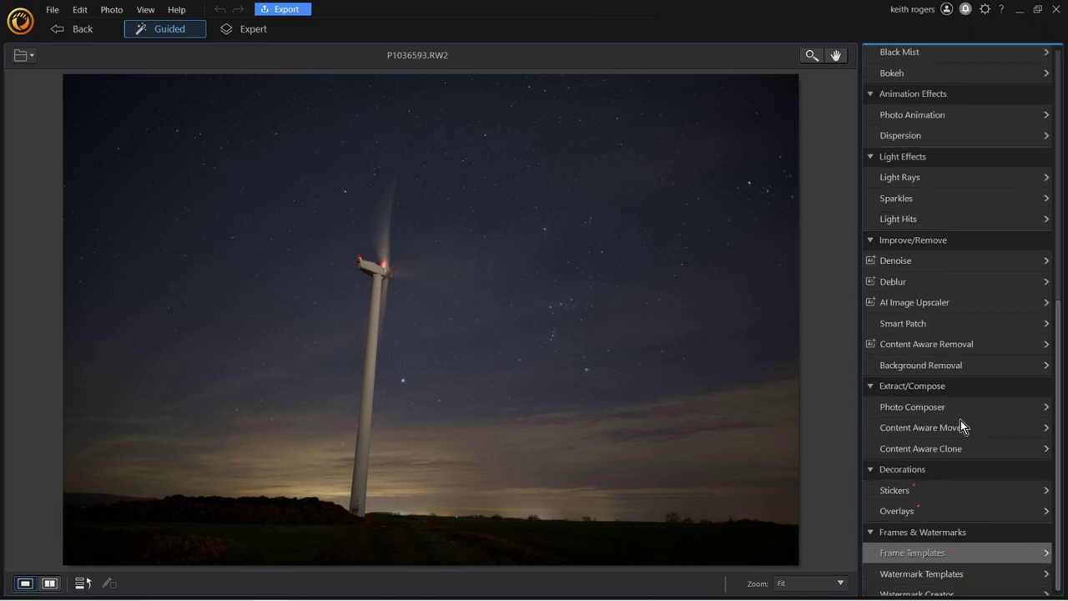
{"action": "scroll", "coordinate": [960, 442], "scroll_direction": "down", "scroll_amount": 2}
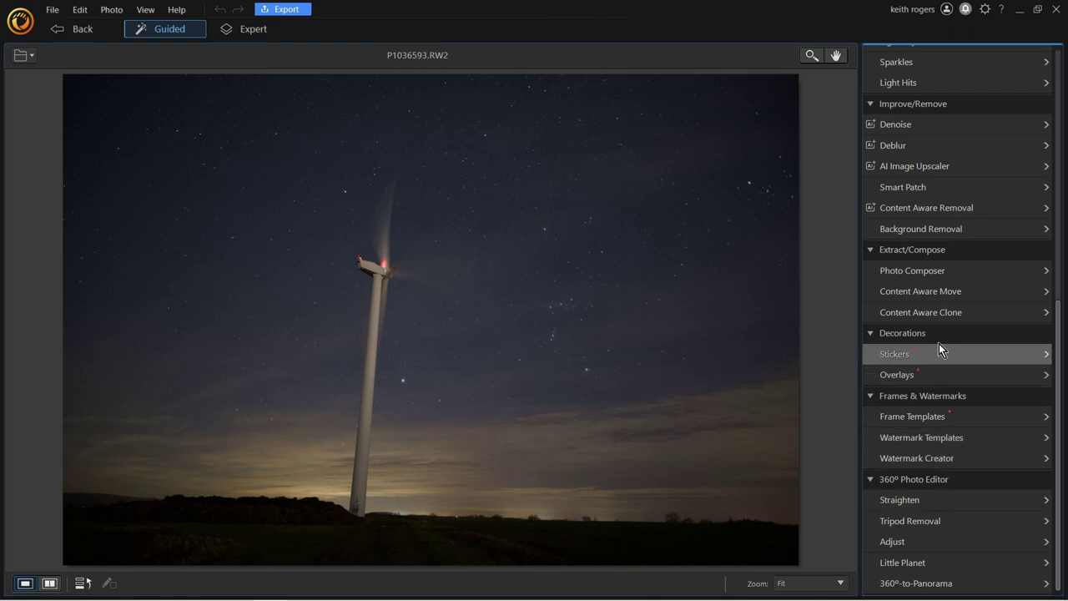
{"action": "scroll", "coordinate": [936, 268], "scroll_direction": "up", "scroll_amount": 5}
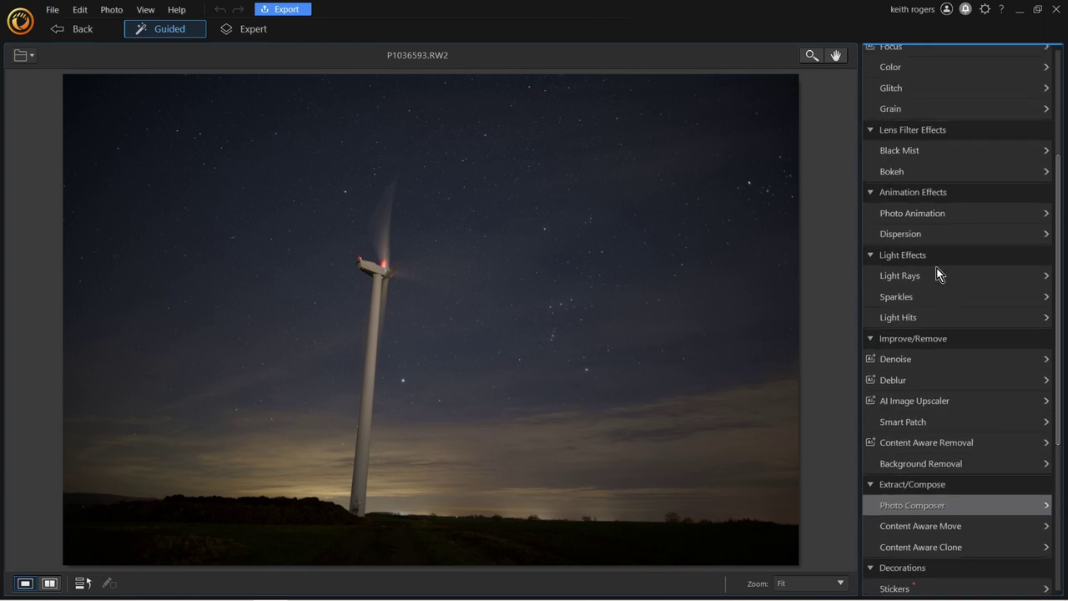
{"action": "scroll", "coordinate": [936, 268], "scroll_direction": "up", "scroll_amount": 1}
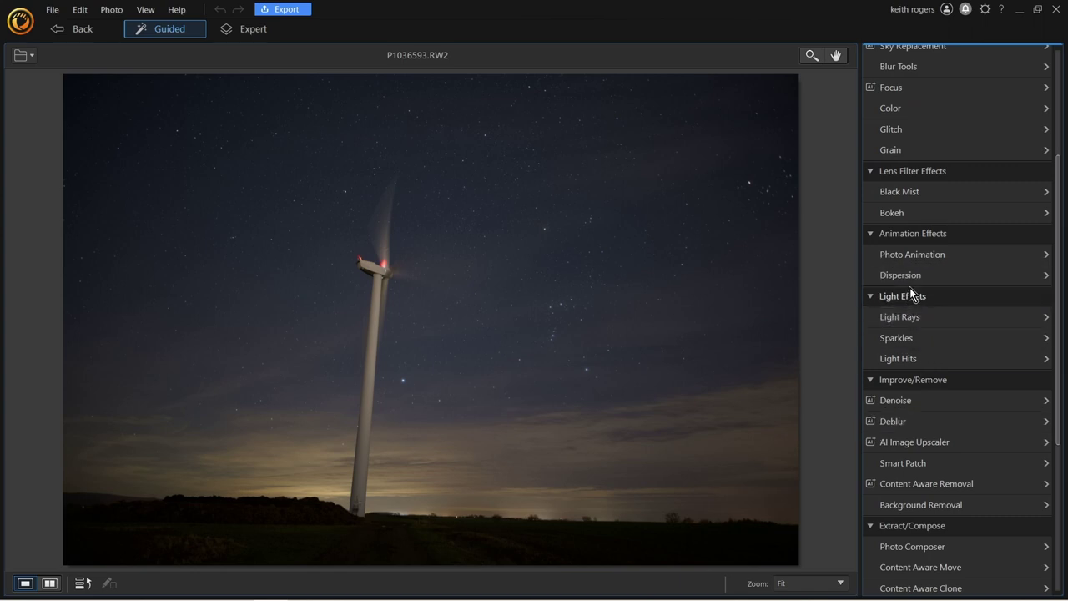
{"action": "scroll", "coordinate": [922, 289], "scroll_direction": "up", "scroll_amount": 4}
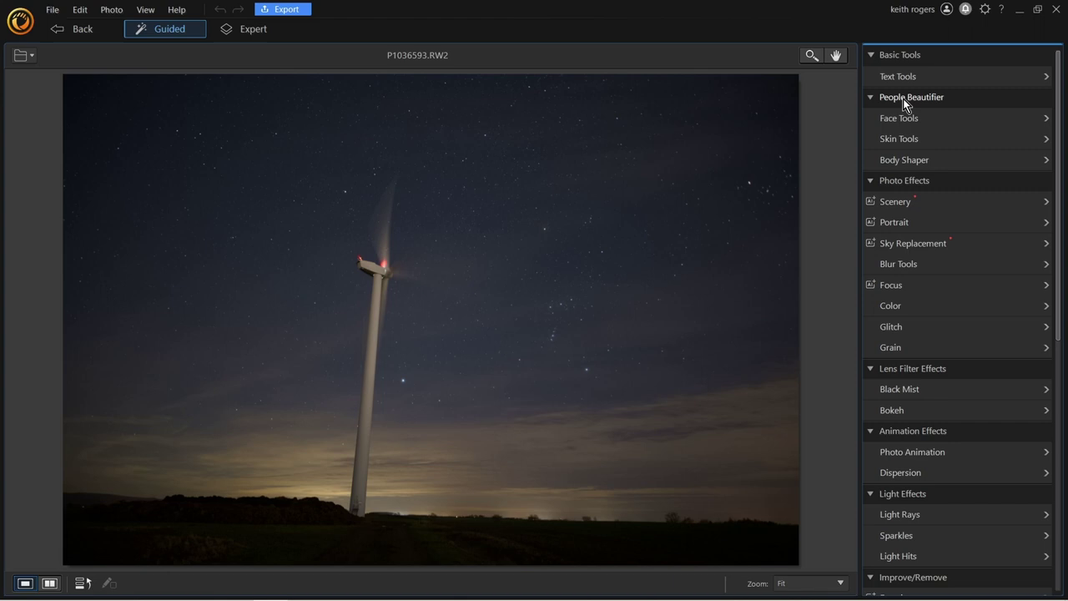
- In Body Shaper, set up a mesh warp with 6 rows and 2 columns
{"action": "left_click", "coordinate": [883, 161]}
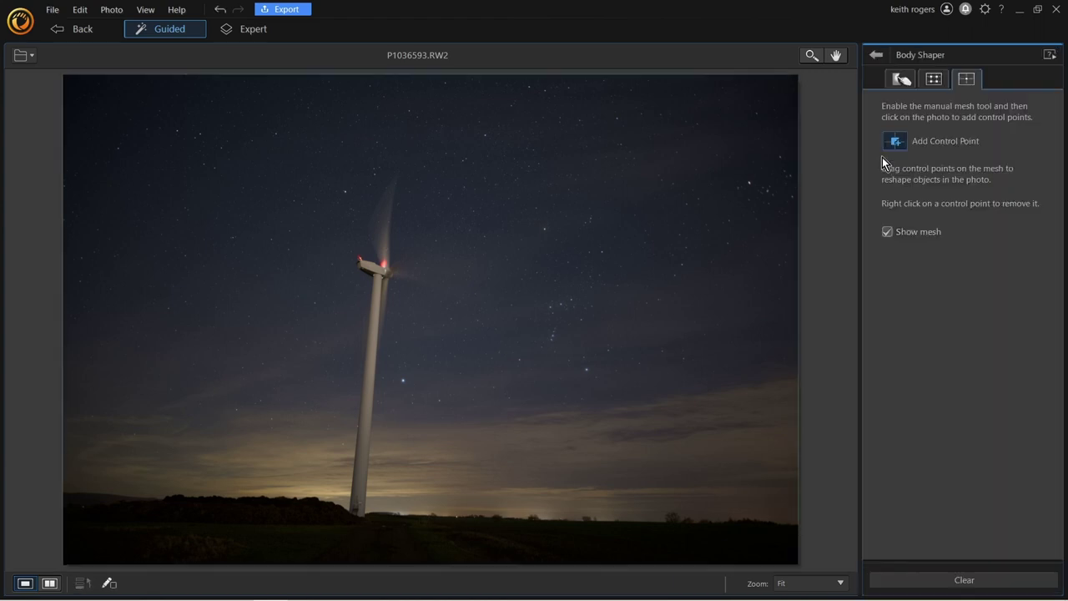
{"action": "left_click", "coordinate": [896, 75]}
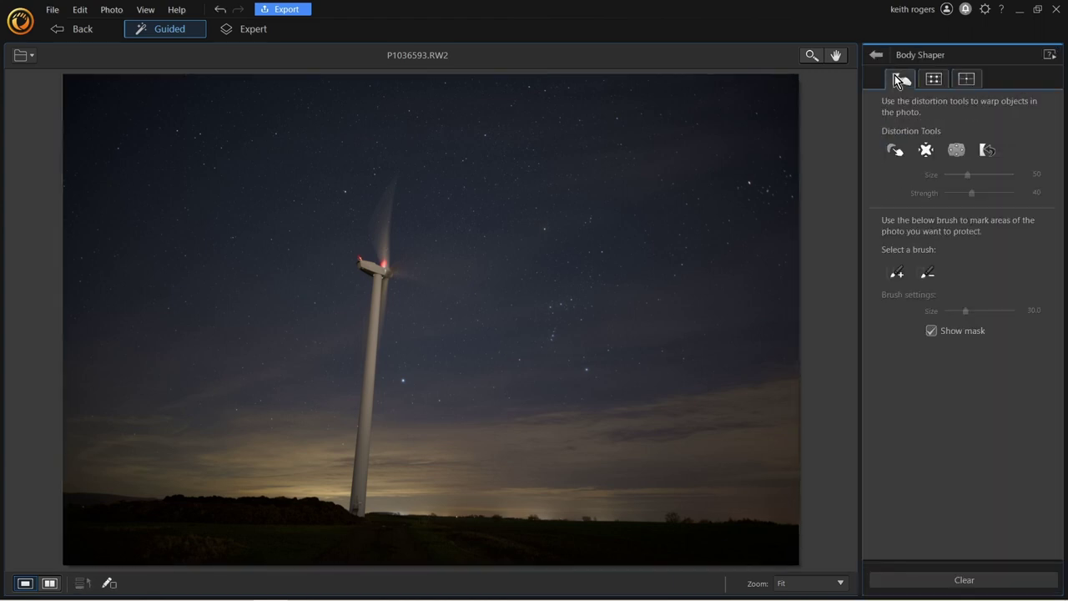
{"action": "left_click", "coordinate": [960, 155]}
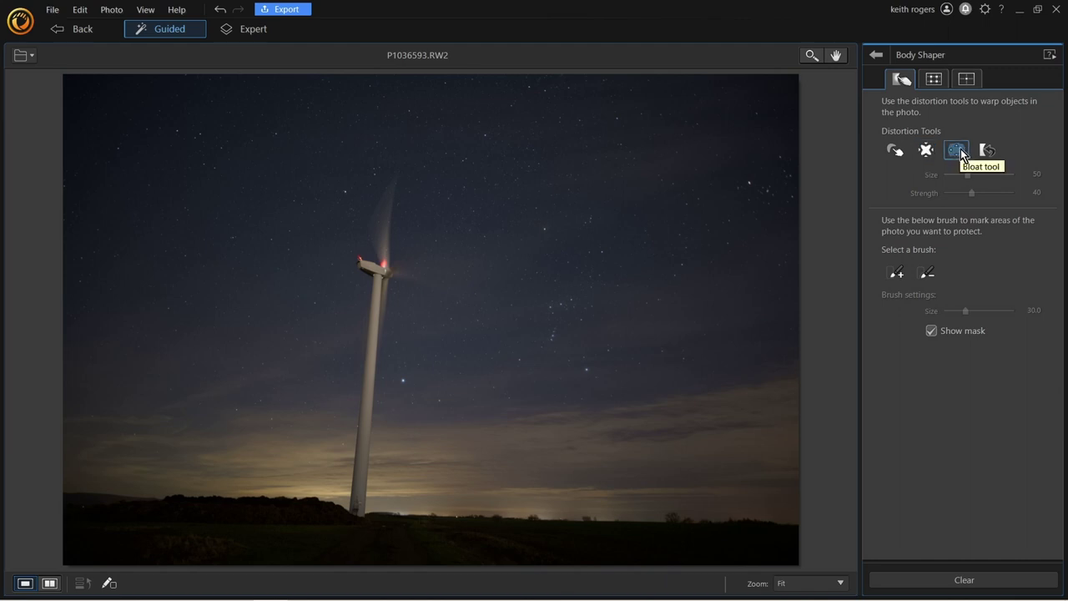
{"action": "left_click", "coordinate": [933, 78]}
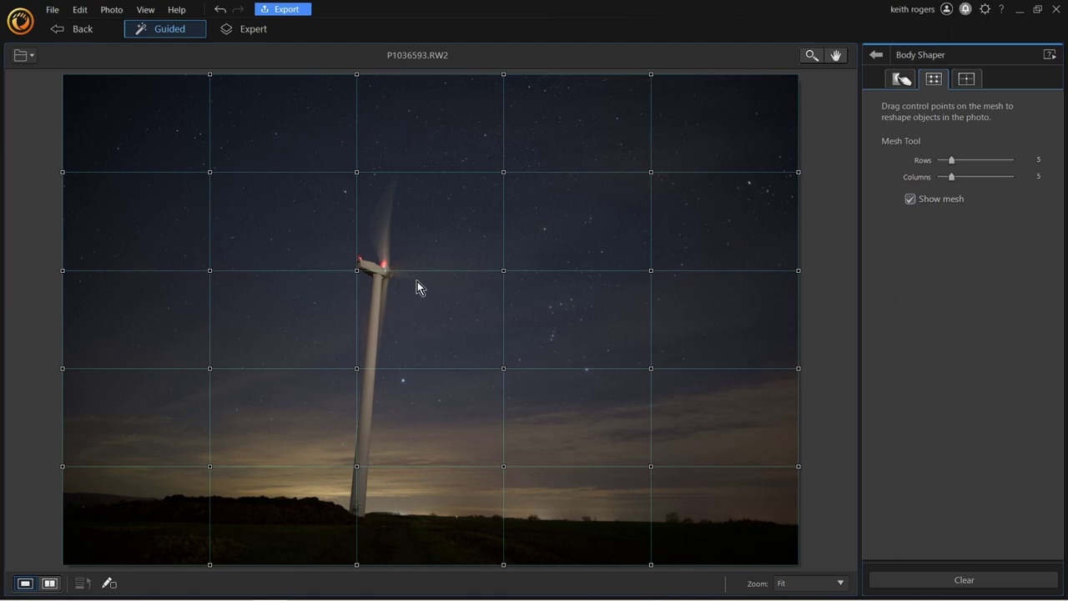
{"action": "mouse_move", "coordinate": [951, 160]}
{"action": "left_mouse_down"}
{"action": "mouse_move", "coordinate": [941, 159]}
{"action": "mouse_move", "coordinate": [942, 177]}
{"action": "mouse_move", "coordinate": [1011, 181]}
{"action": "mouse_move", "coordinate": [931, 180]}
{"action": "mouse_move", "coordinate": [993, 162]}
{"action": "mouse_move", "coordinate": [943, 170]}
{"action": "mouse_move", "coordinate": [962, 178]}
{"action": "left_mouse_up"}
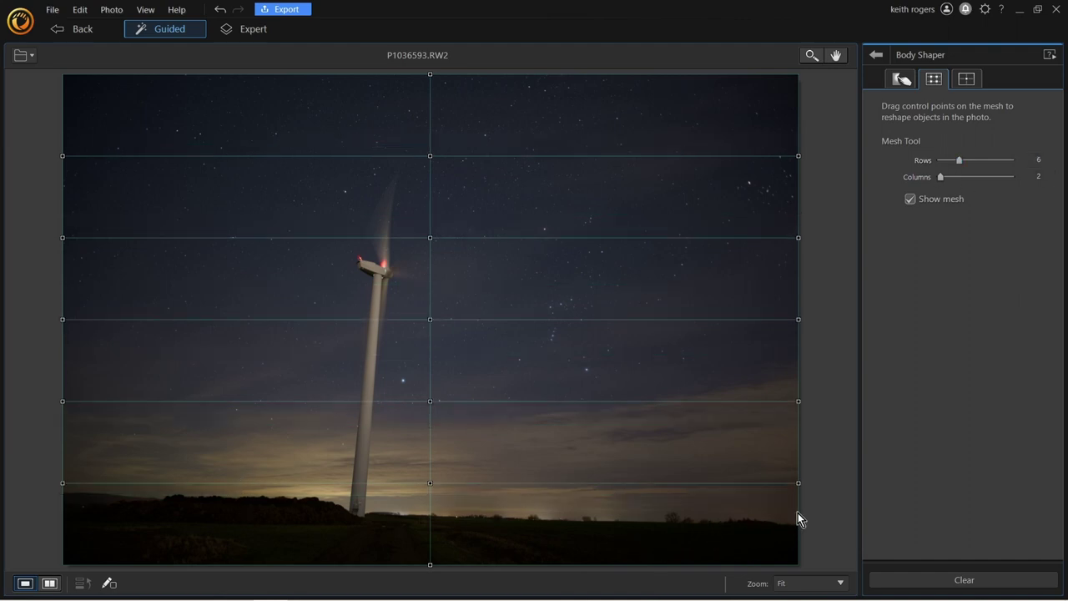
- Drag the bottom corner mesh points to tilt the horizon level
{"action": "left_click_drag", "start_coordinate": [799, 483], "coordinate": [801, 474]}
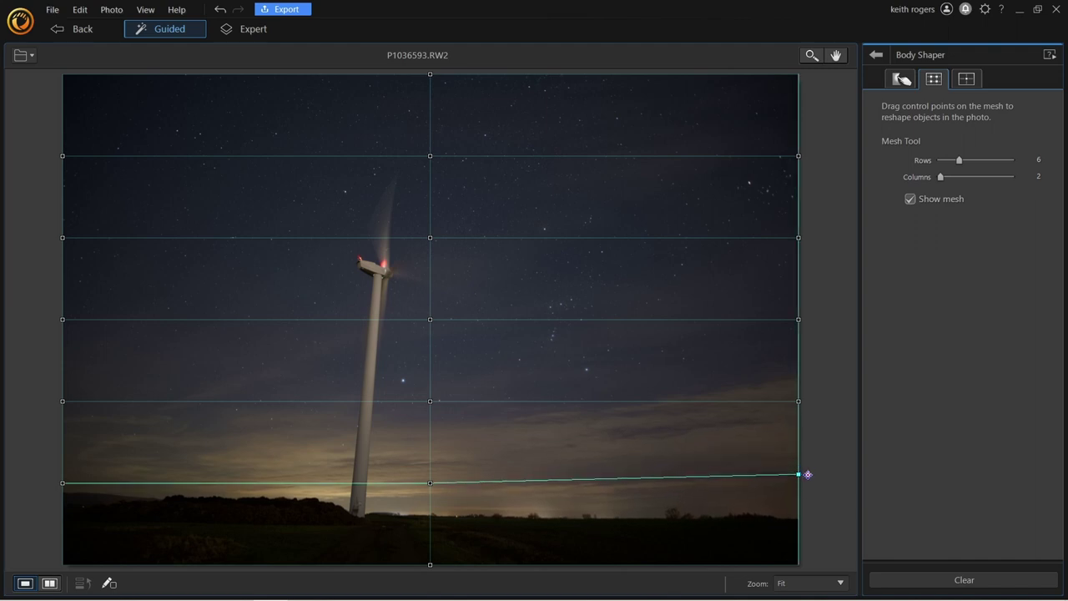
{"action": "left_click", "coordinate": [62, 483]}
{"action": "left_click_drag", "start_coordinate": [61, 483], "coordinate": [61, 485]}
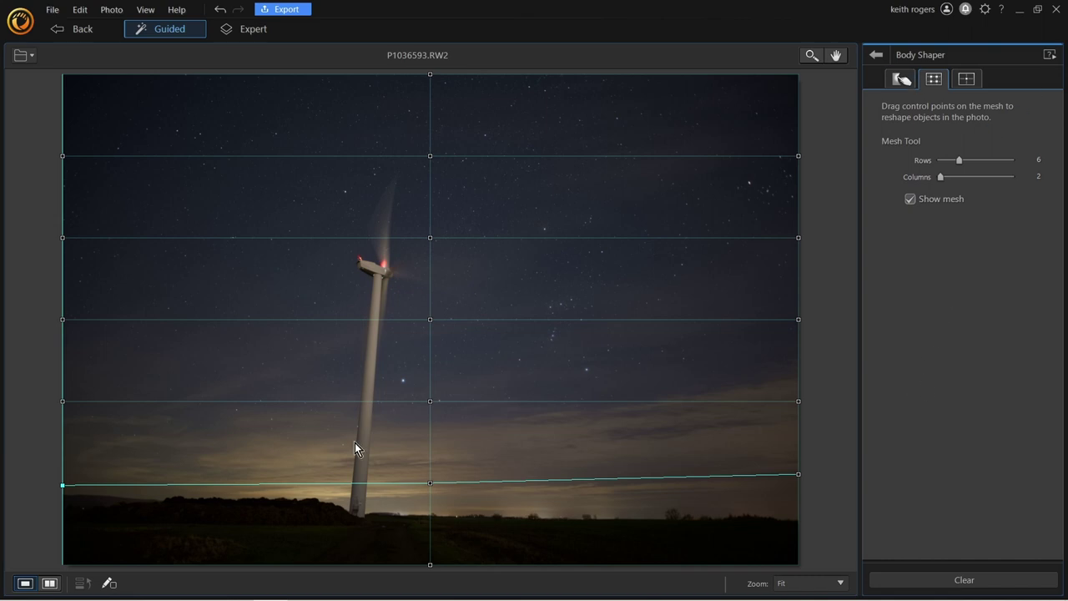
- Add a manual mesh point at the photo's top edge and drag it left to straighten the turbine
{"action": "left_click", "coordinate": [968, 81]}
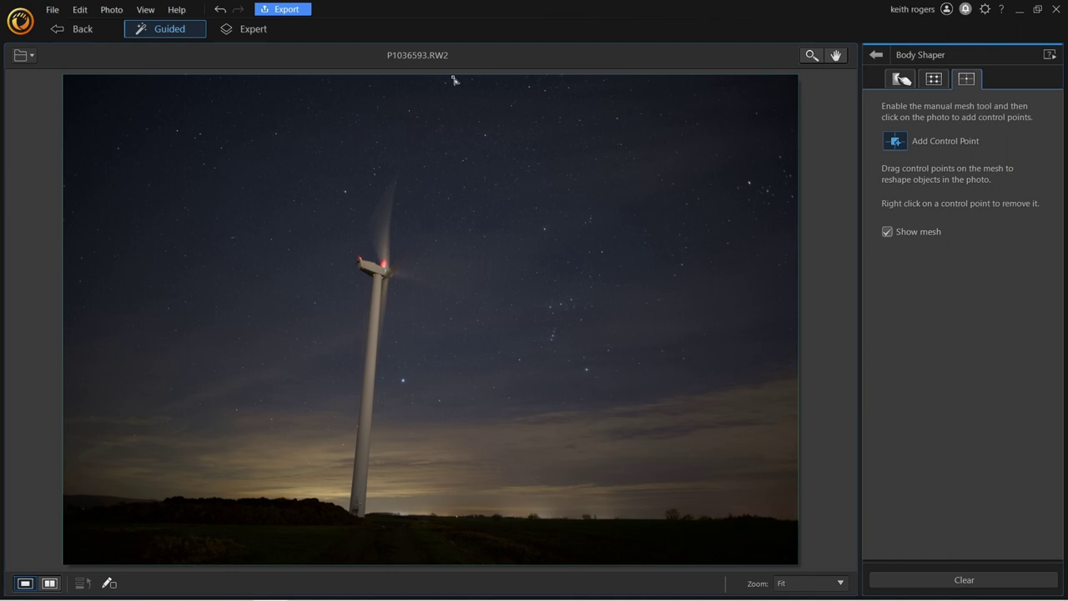
{"action": "left_click", "coordinate": [452, 76]}
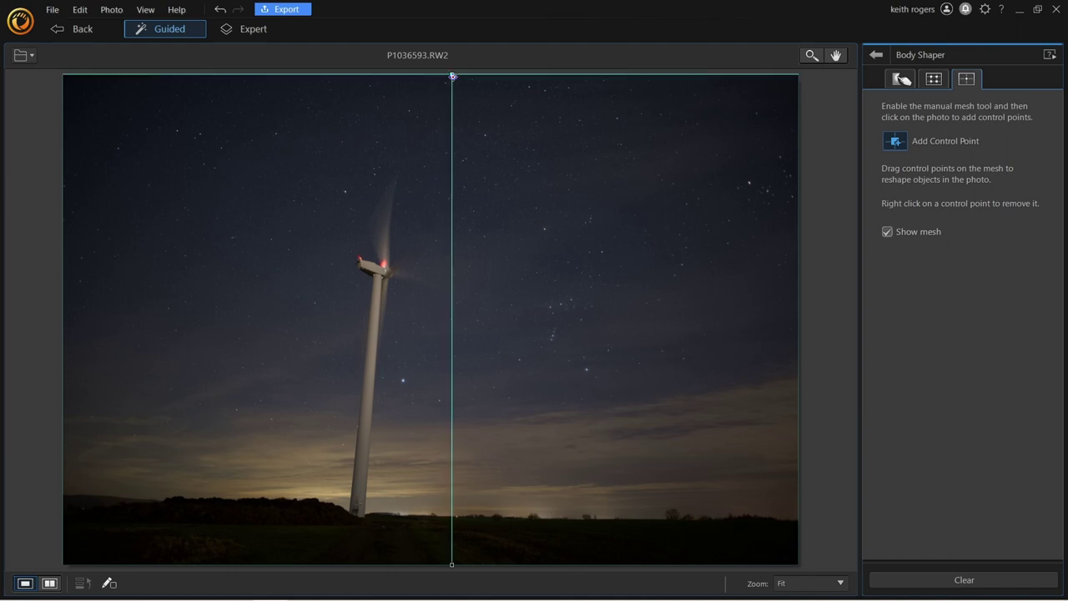
{"action": "mouse_move", "coordinate": [452, 76]}
{"action": "left_mouse_down"}
{"action": "mouse_move", "coordinate": [399, 76]}
{"action": "mouse_move", "coordinate": [411, 79]}
{"action": "left_mouse_up"}
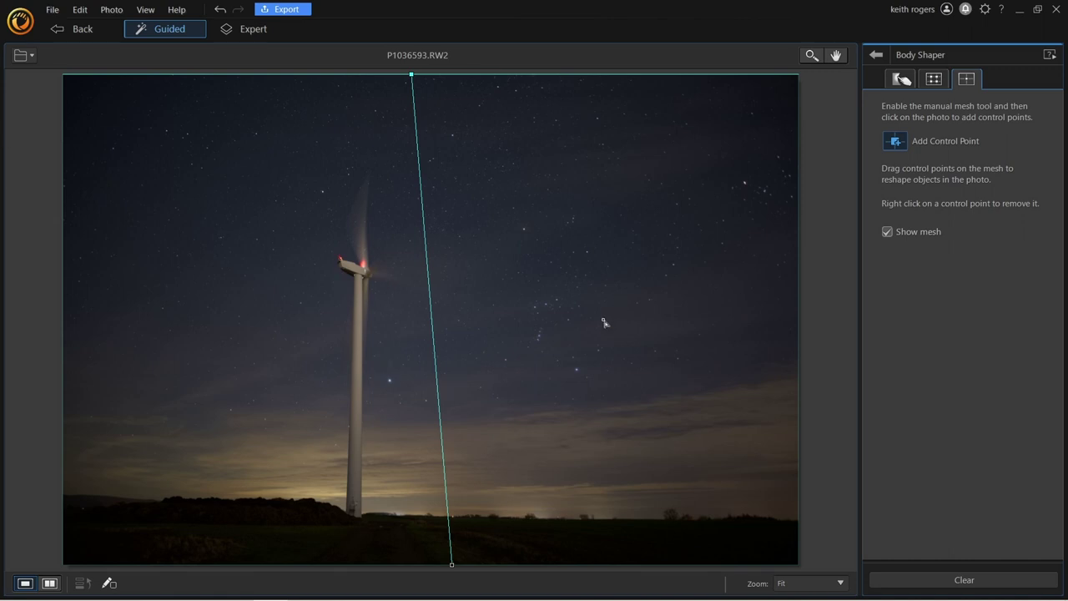
- Export the photo to the desktop as a TIFF, overwriting the existing file
{"action": "left_click", "coordinate": [52, 11]}
{"action": "mouse_move", "coordinate": [66, 37]}
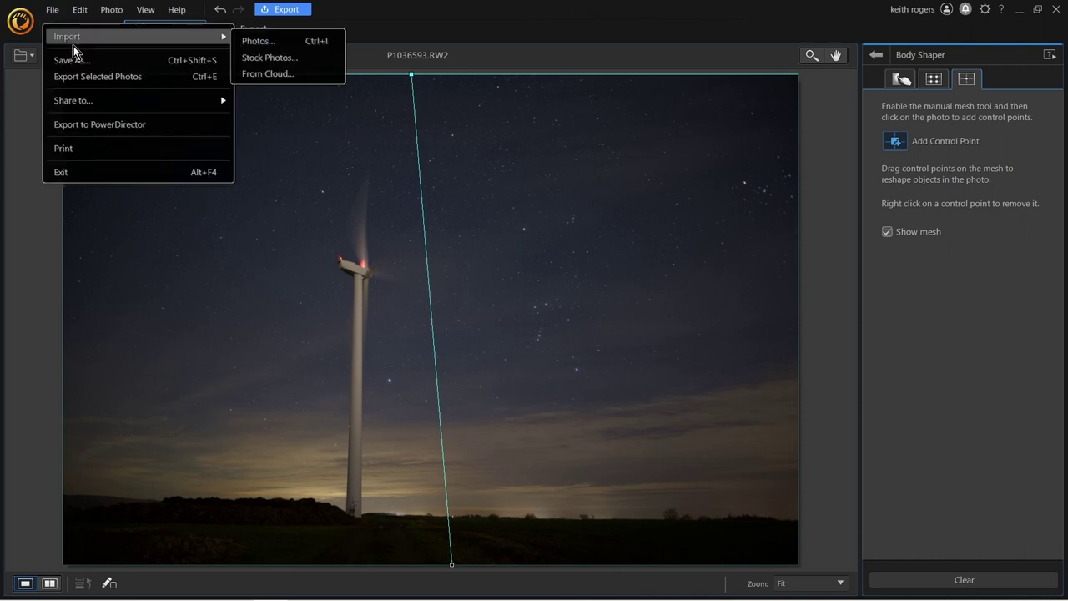
{"action": "left_click", "coordinate": [67, 76]}
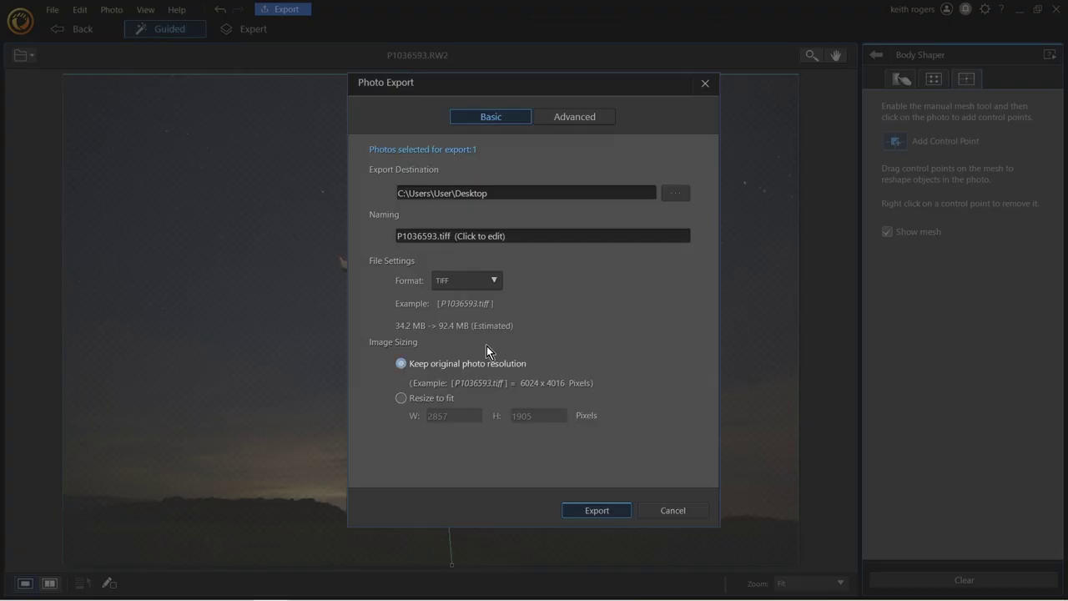
{"action": "left_click", "coordinate": [452, 282]}
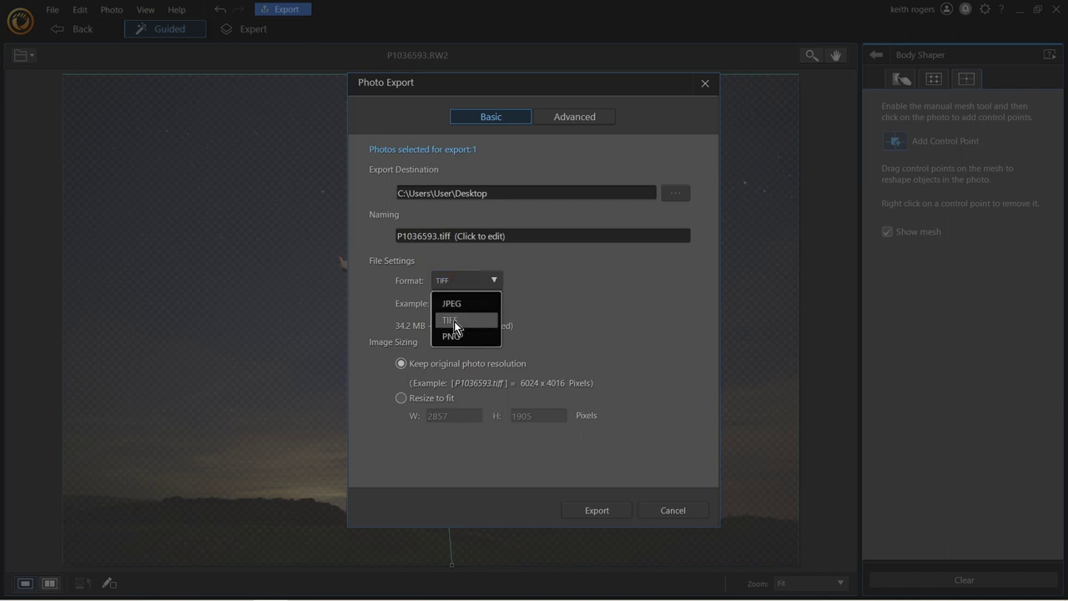
{"action": "left_click", "coordinate": [461, 322]}
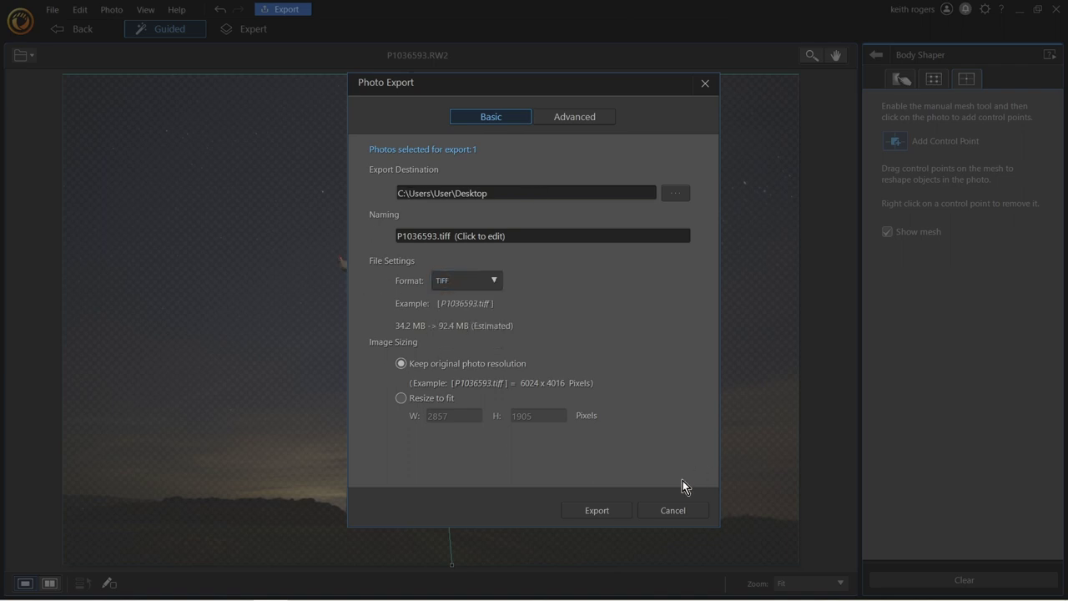
{"action": "left_click", "coordinate": [591, 513]}
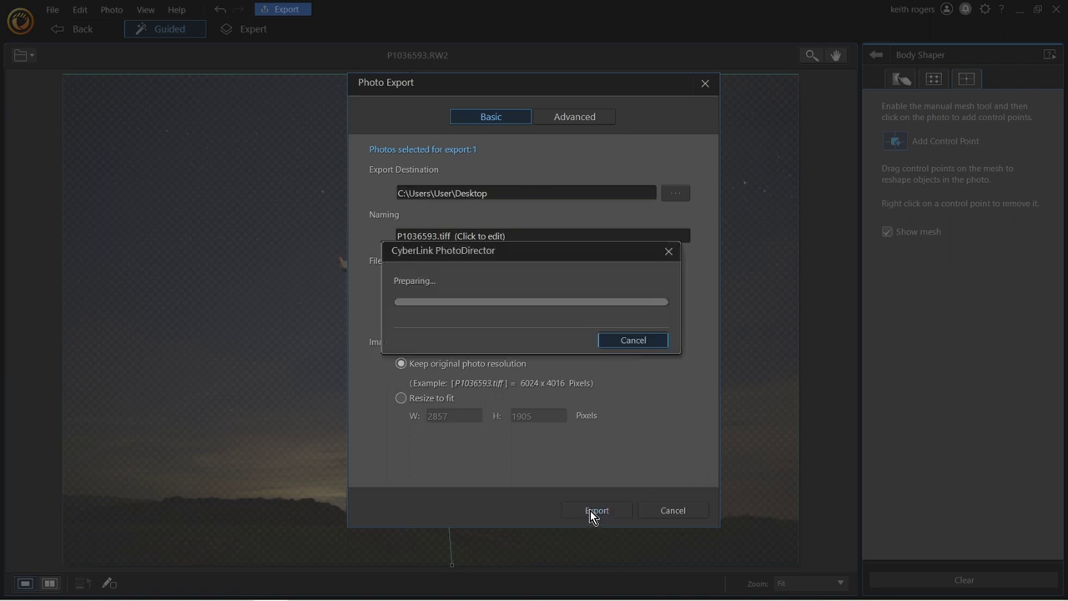
{"action": "left_click", "coordinate": [599, 509]}
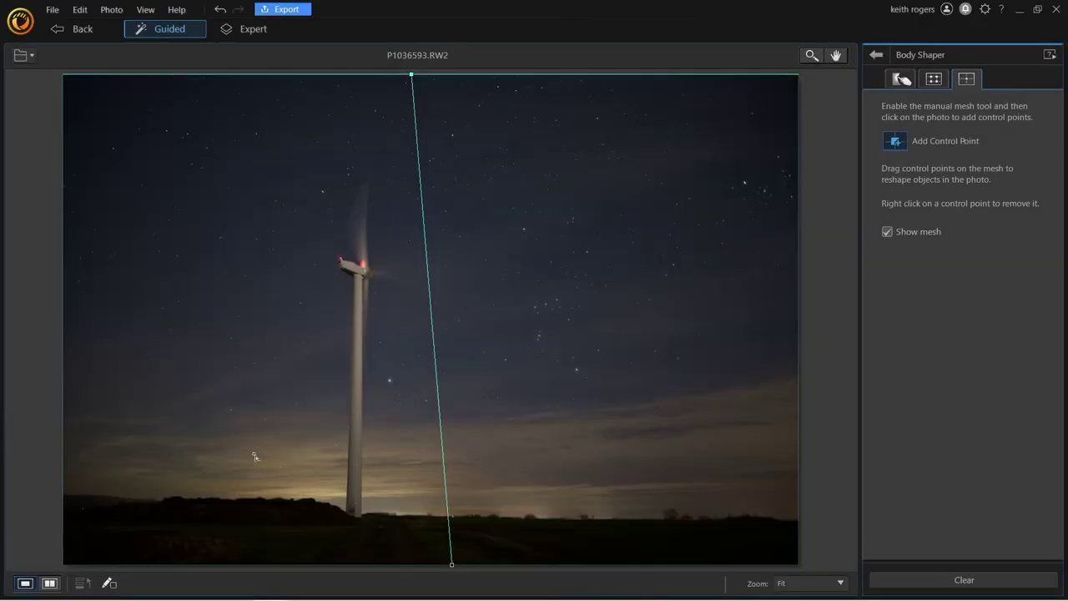
- Minimize PhotoDirector and open the exported P1036593 TIFF from the desktop
{"action": "left_click", "coordinate": [1019, 10]}
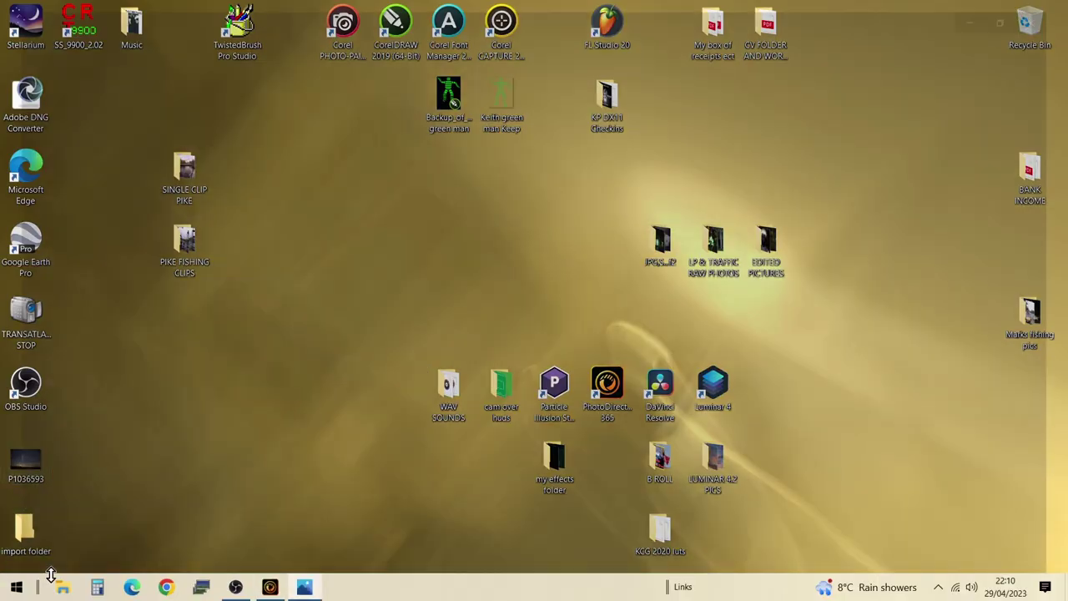
{"action": "double_click", "coordinate": [26, 463]}
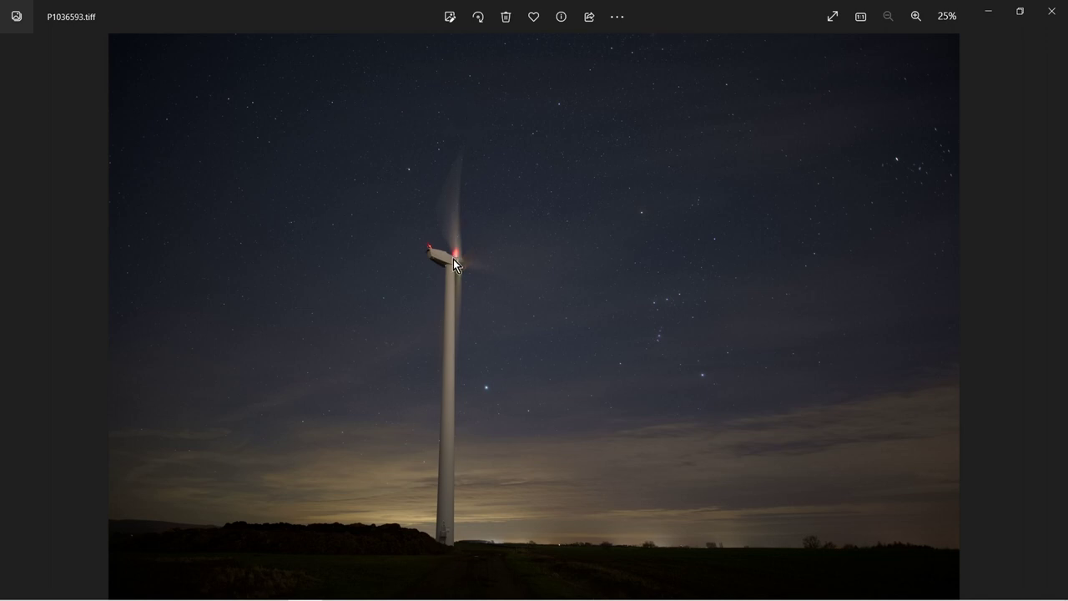
{"action": "scroll", "coordinate": [453, 259], "scroll_direction": "up", "scroll_amount": 3}
{"action": "scroll", "coordinate": [454, 259], "scroll_direction": "up", "scroll_amount": 2}
{"action": "scroll", "coordinate": [501, 284], "scroll_direction": "up", "scroll_amount": 2}
{"action": "scroll", "coordinate": [559, 306], "scroll_direction": "down", "scroll_amount": 1}
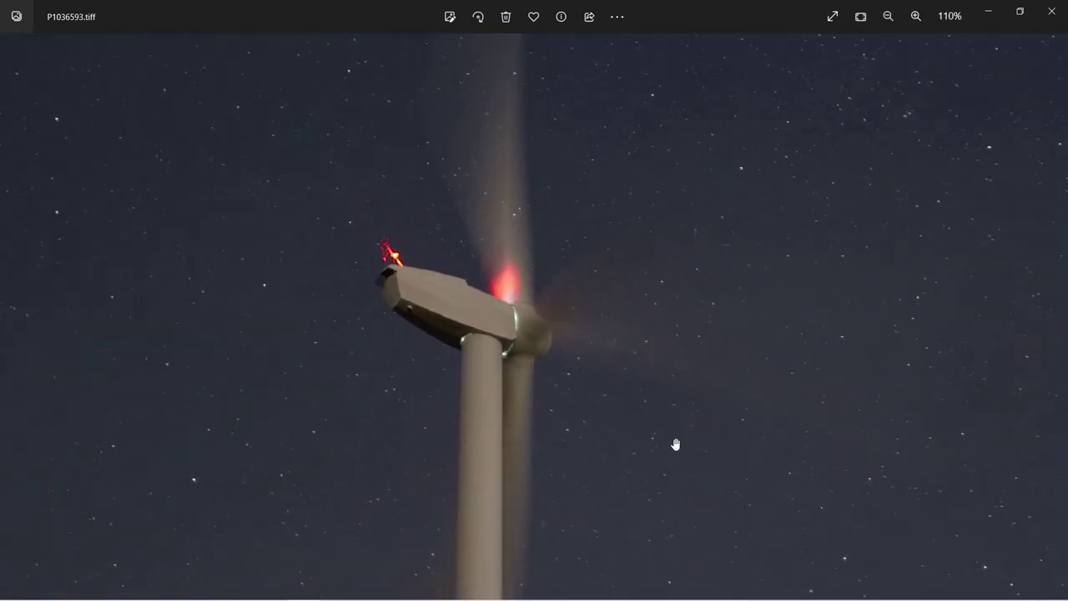
{"action": "mouse_move", "coordinate": [677, 443]}
{"action": "left_mouse_down"}
{"action": "mouse_move", "coordinate": [252, 420]}
{"action": "mouse_move", "coordinate": [954, 303]}
{"action": "left_mouse_up"}
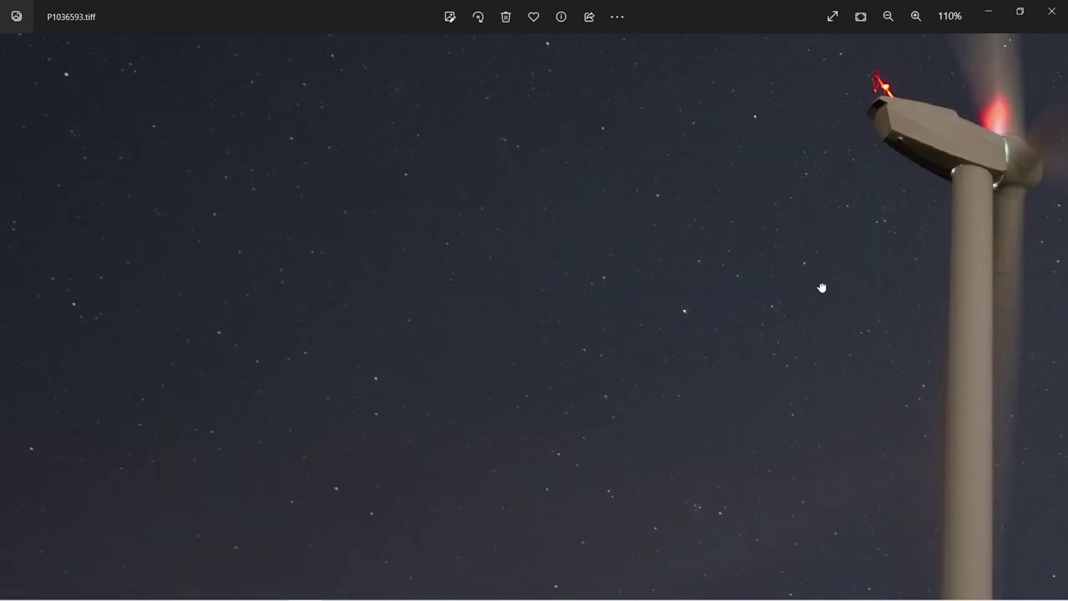
{"action": "left_click_drag", "start_coordinate": [837, 279], "coordinate": [265, 255]}
{"action": "left_click_drag", "start_coordinate": [676, 328], "coordinate": [572, 567]}
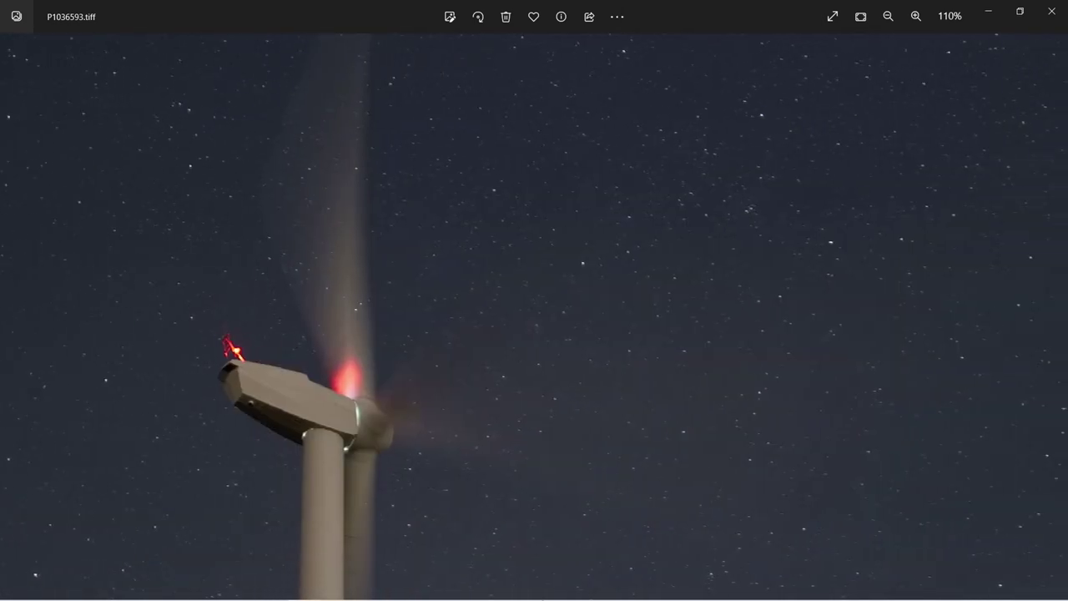
{"action": "mouse_move", "coordinate": [610, 192]}
{"action": "left_mouse_down"}
{"action": "mouse_move", "coordinate": [692, 442]}
{"action": "mouse_move", "coordinate": [955, 258]}
{"action": "mouse_move", "coordinate": [1061, 75]}
{"action": "left_mouse_up"}
{"action": "mouse_move", "coordinate": [777, 342]}
{"action": "left_mouse_down"}
{"action": "mouse_move", "coordinate": [167, 83]}
{"action": "mouse_move", "coordinate": [505, 303]}
{"action": "mouse_move", "coordinate": [262, 64]}
{"action": "mouse_move", "coordinate": [396, 213]}
{"action": "left_mouse_up"}
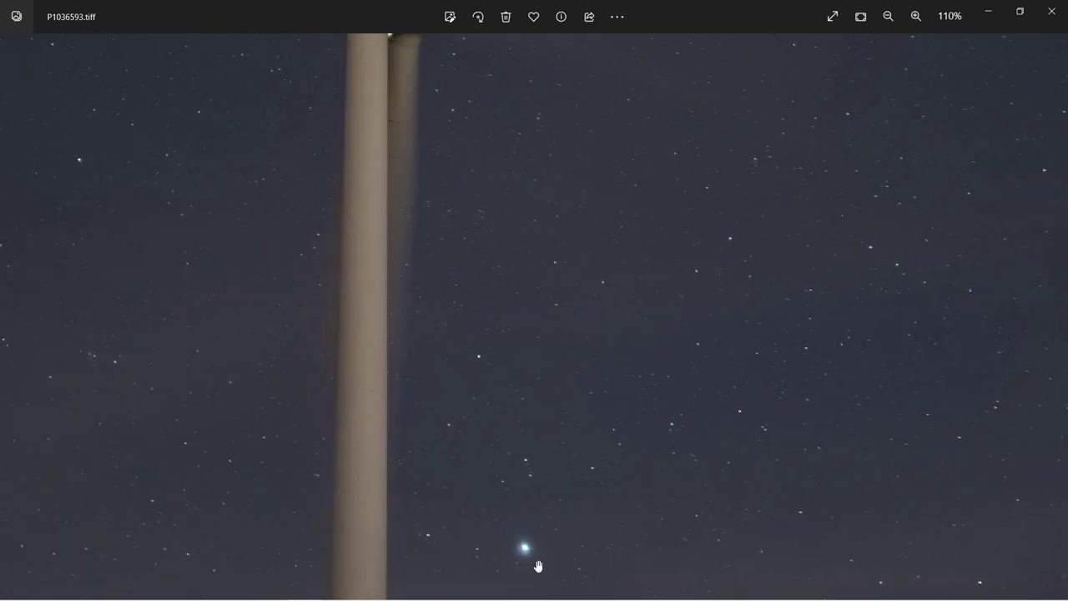
{"action": "mouse_move", "coordinate": [539, 565]}
{"action": "left_mouse_down"}
{"action": "mouse_move", "coordinate": [729, 62]}
{"action": "mouse_move", "coordinate": [746, 600]}
{"action": "left_mouse_up"}
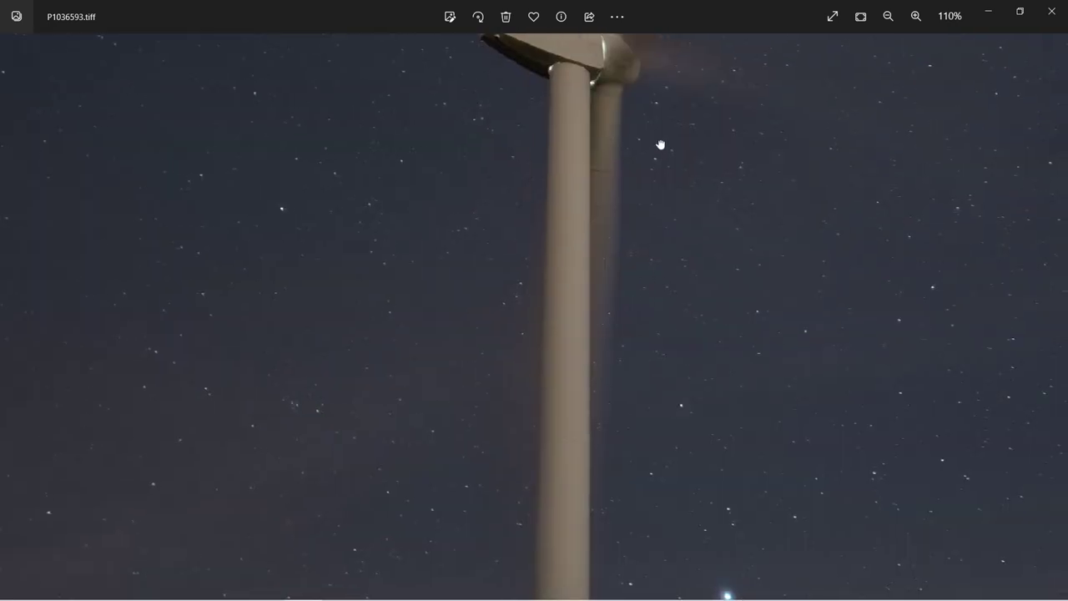
{"action": "mouse_move", "coordinate": [660, 143]}
{"action": "left_mouse_down"}
{"action": "mouse_move", "coordinate": [592, 519]}
{"action": "mouse_move", "coordinate": [599, 193]}
{"action": "left_mouse_up"}
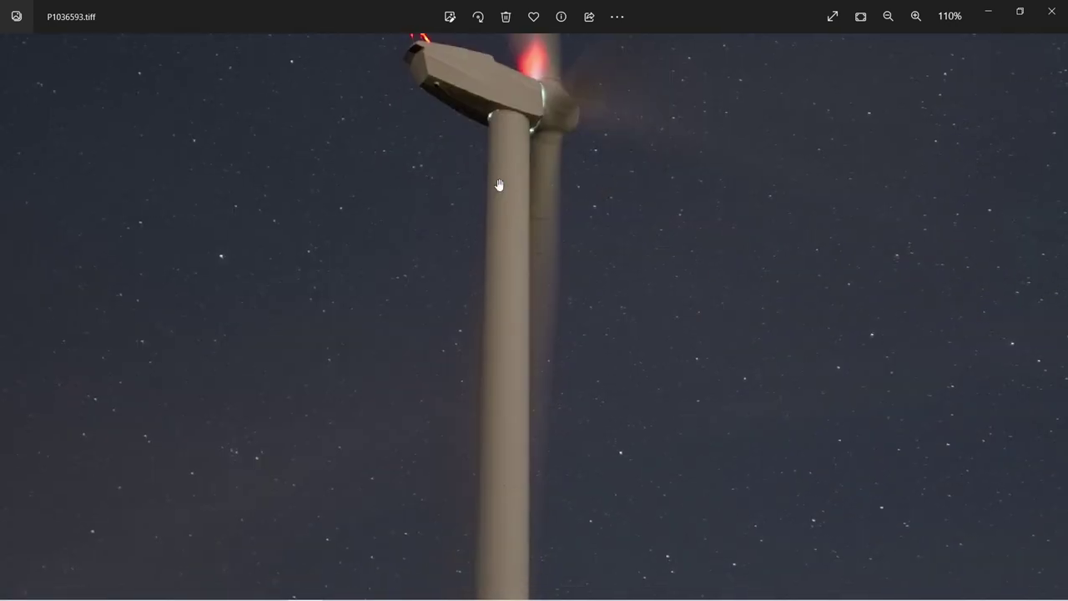
{"action": "scroll", "coordinate": [511, 222], "scroll_direction": "down", "scroll_amount": 4}
{"action": "scroll", "coordinate": [494, 220], "scroll_direction": "down", "scroll_amount": 3}
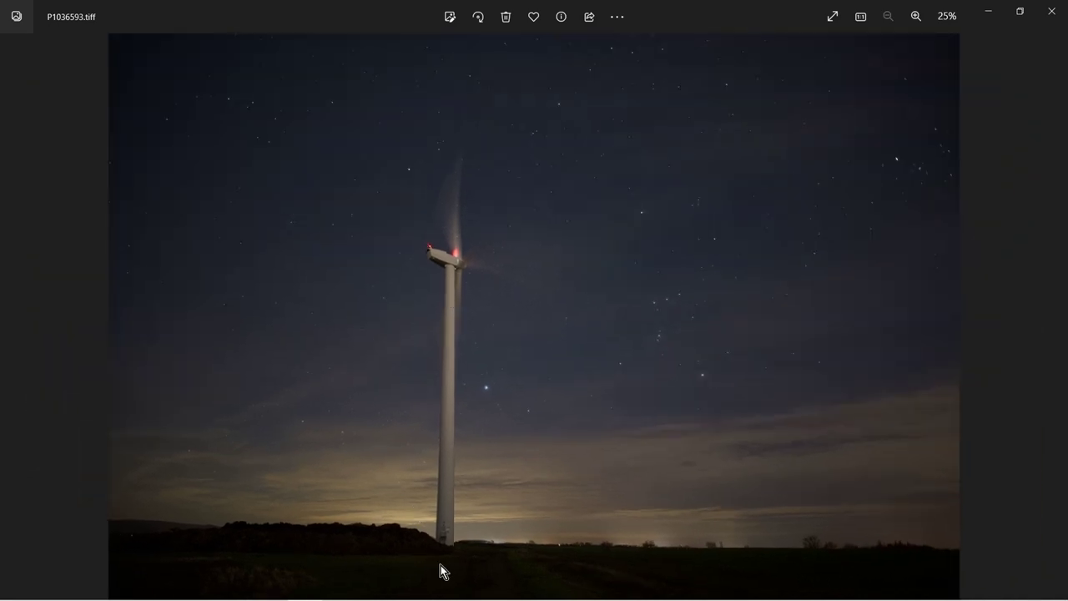
{"action": "scroll", "coordinate": [468, 471], "scroll_direction": "up", "scroll_amount": 1}
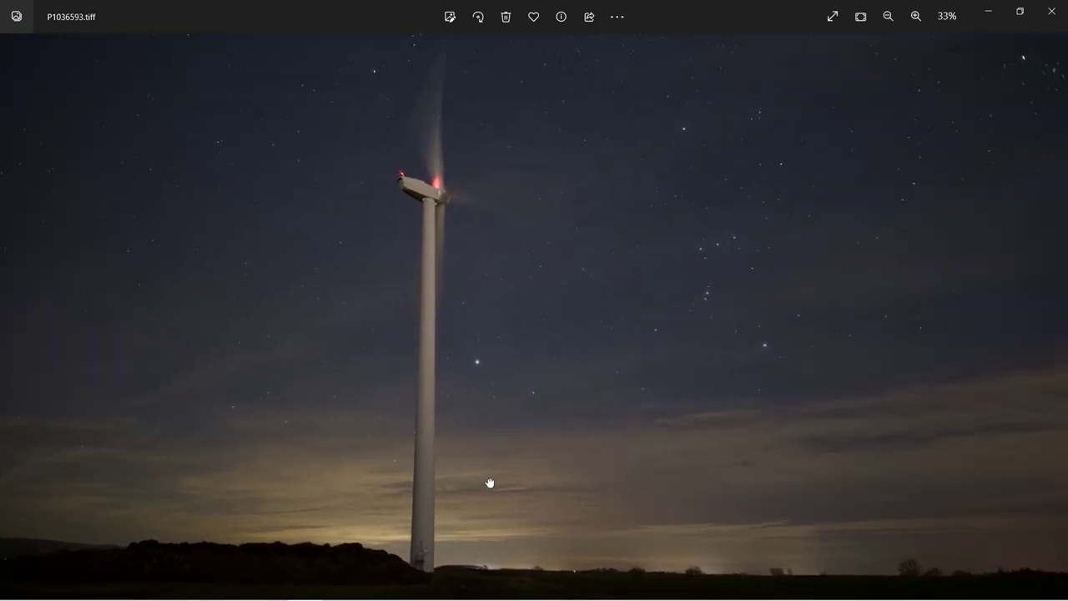